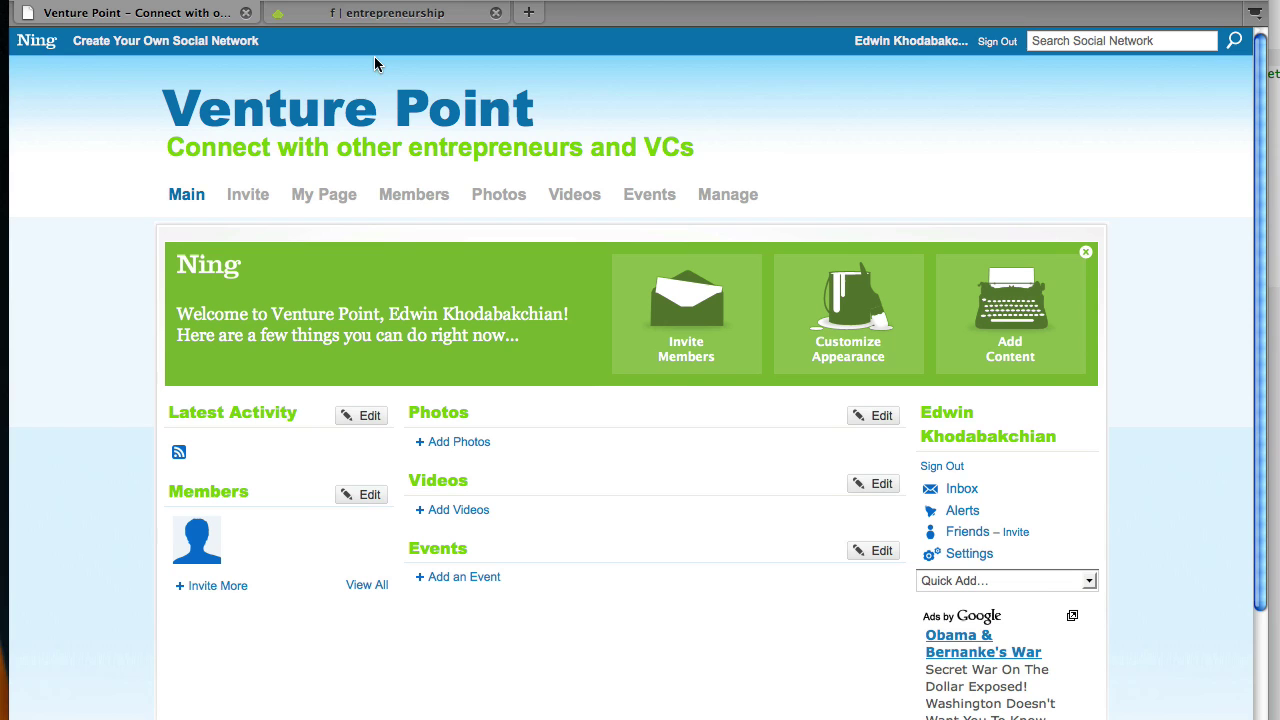
Show the embed options for feedly's Entrepreneurship category and open the network's add-app page at venturepoint.ning.com/opensocial/ningapps/addByUrl
left_click(365, 18)
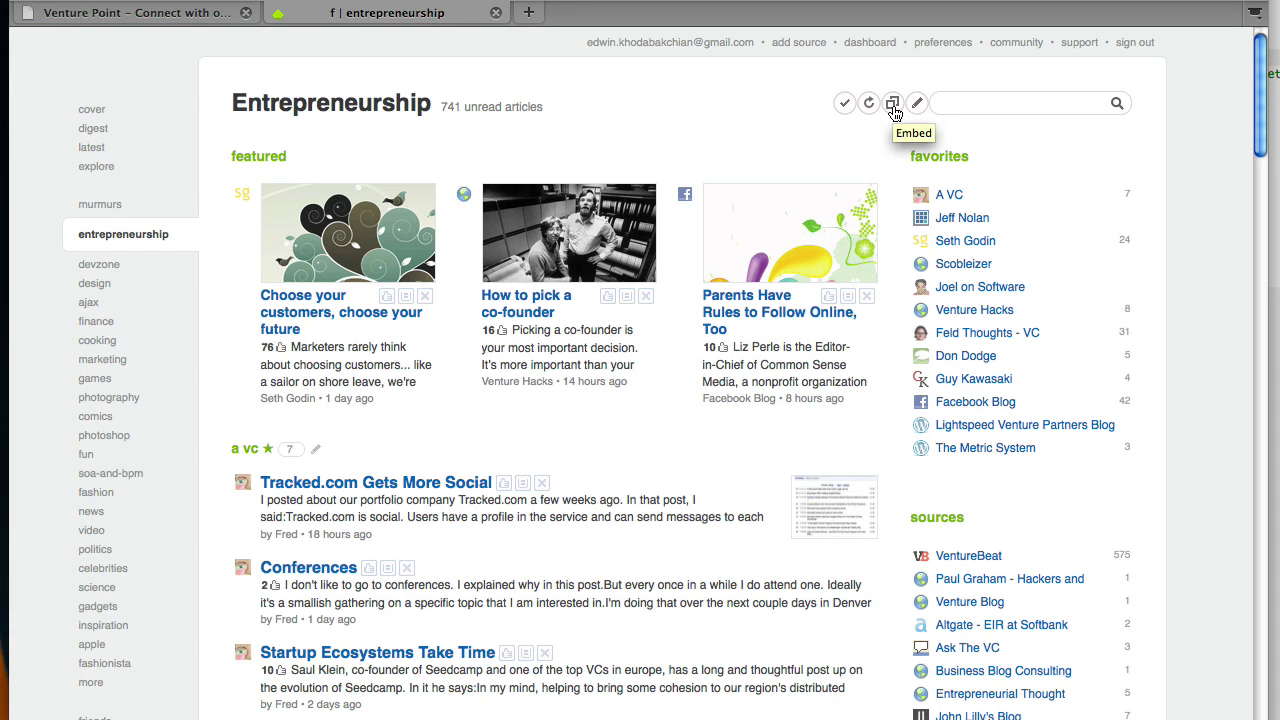
left_click(893, 106)
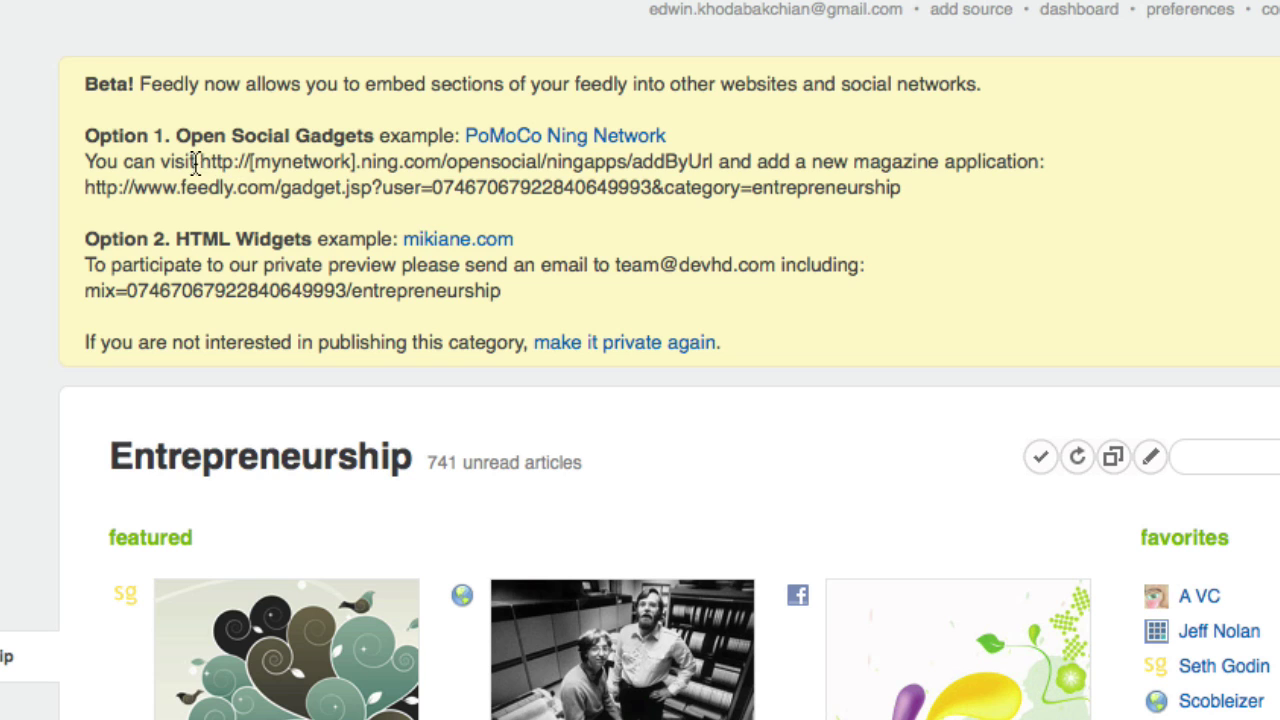
left_click_drag(197, 163, 714, 162)
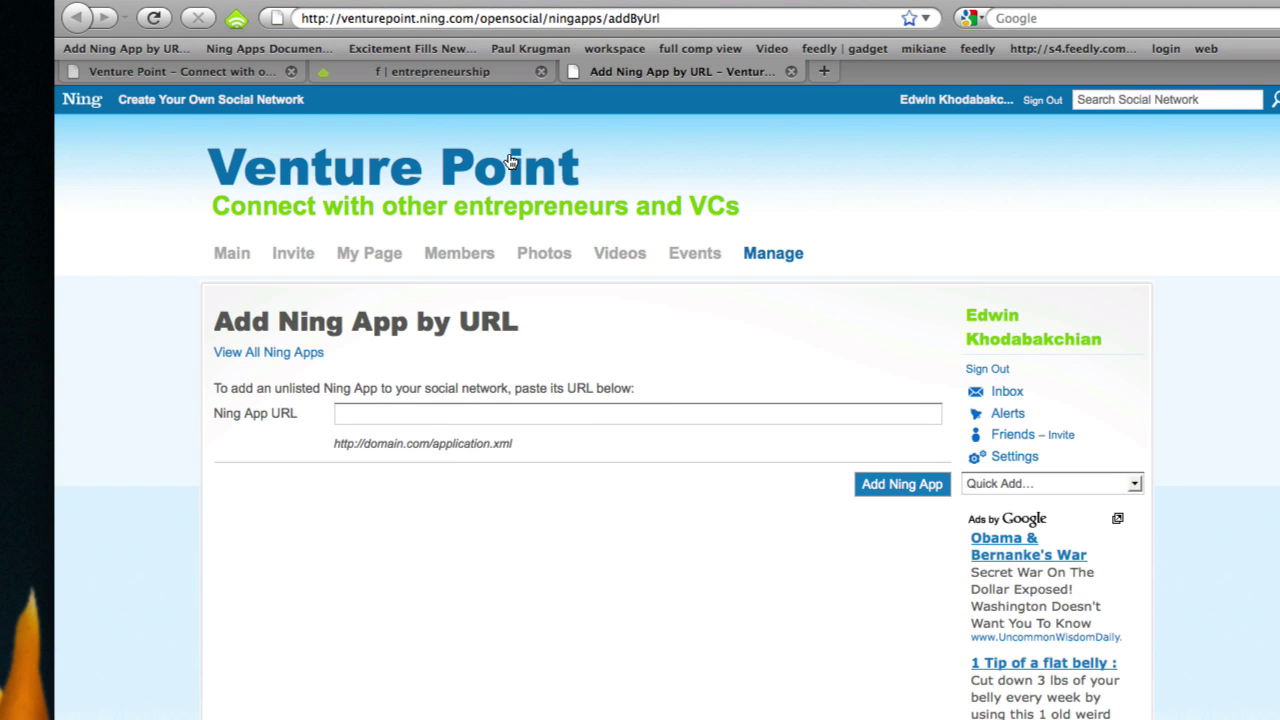
Copy the feedly gadget URL for the entrepreneurship category from the Open Social Gadgets option
left_click(432, 70)
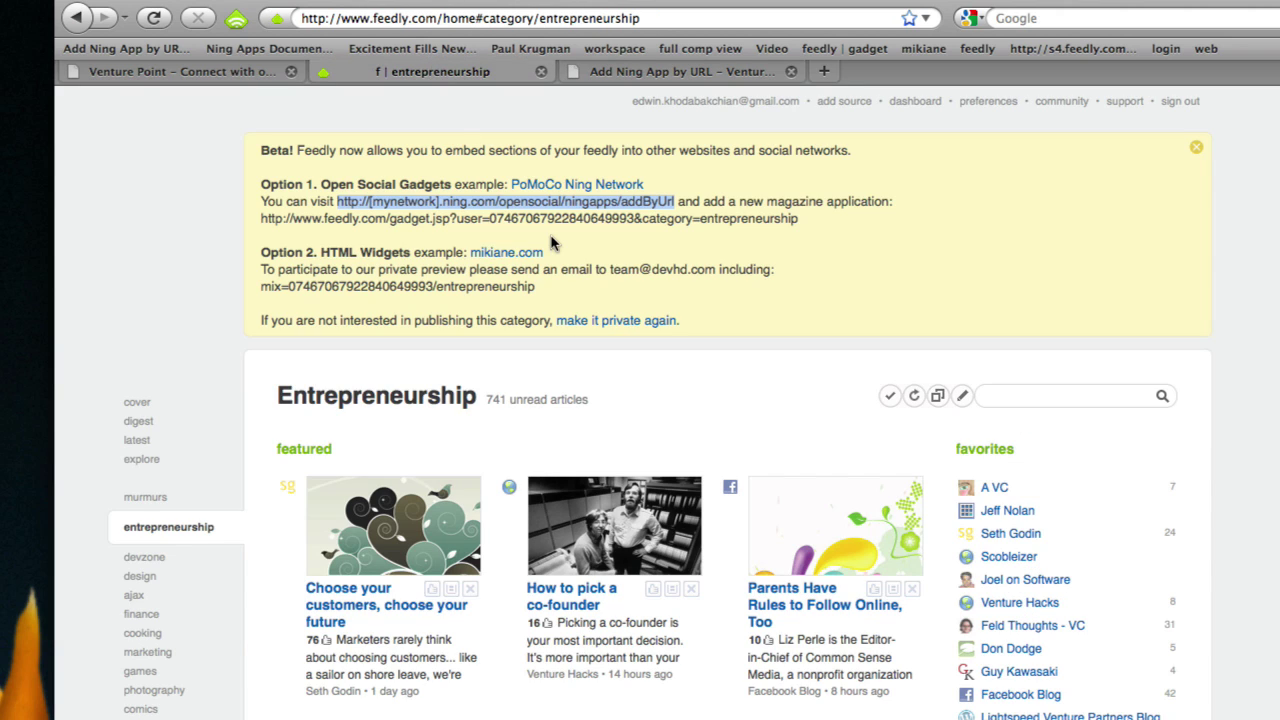
left_click(740, 222)
left_click_drag(798, 222, 262, 218)
key("super+c")
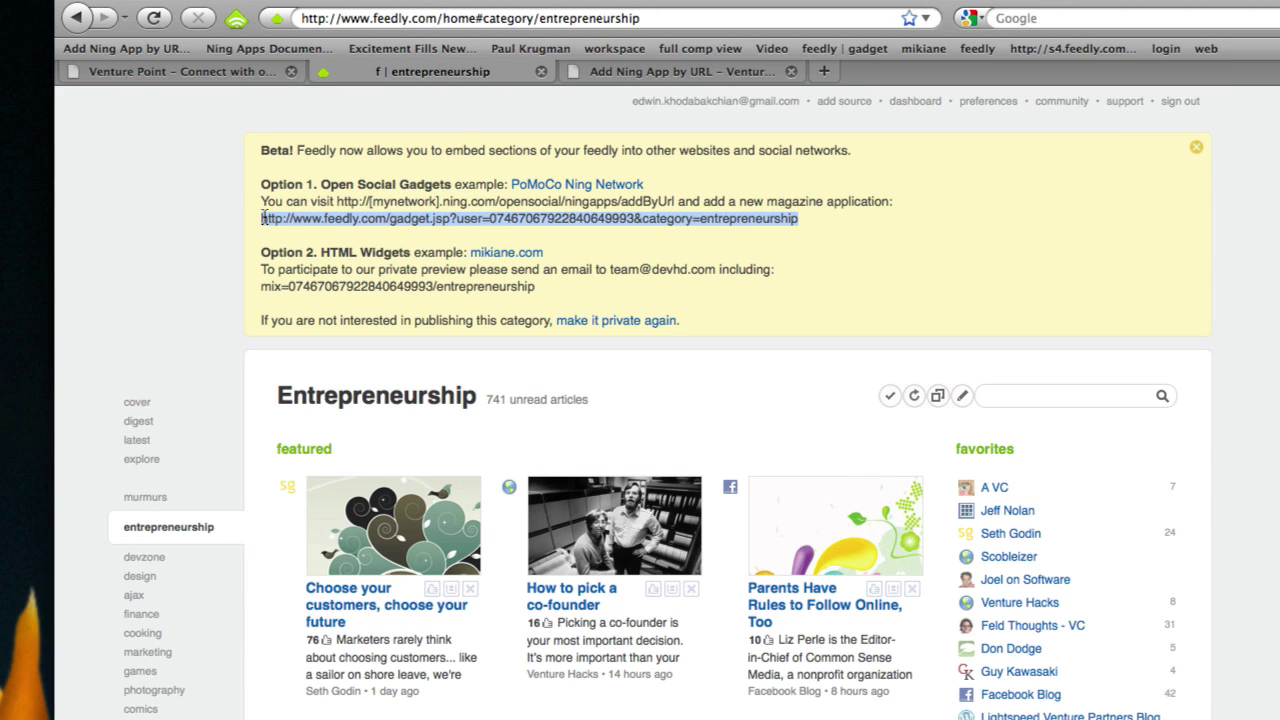
Add the Ning App to the Venture Point network using the copied feedly gadget URL, accepting the third-party app terms
left_click(617, 72)
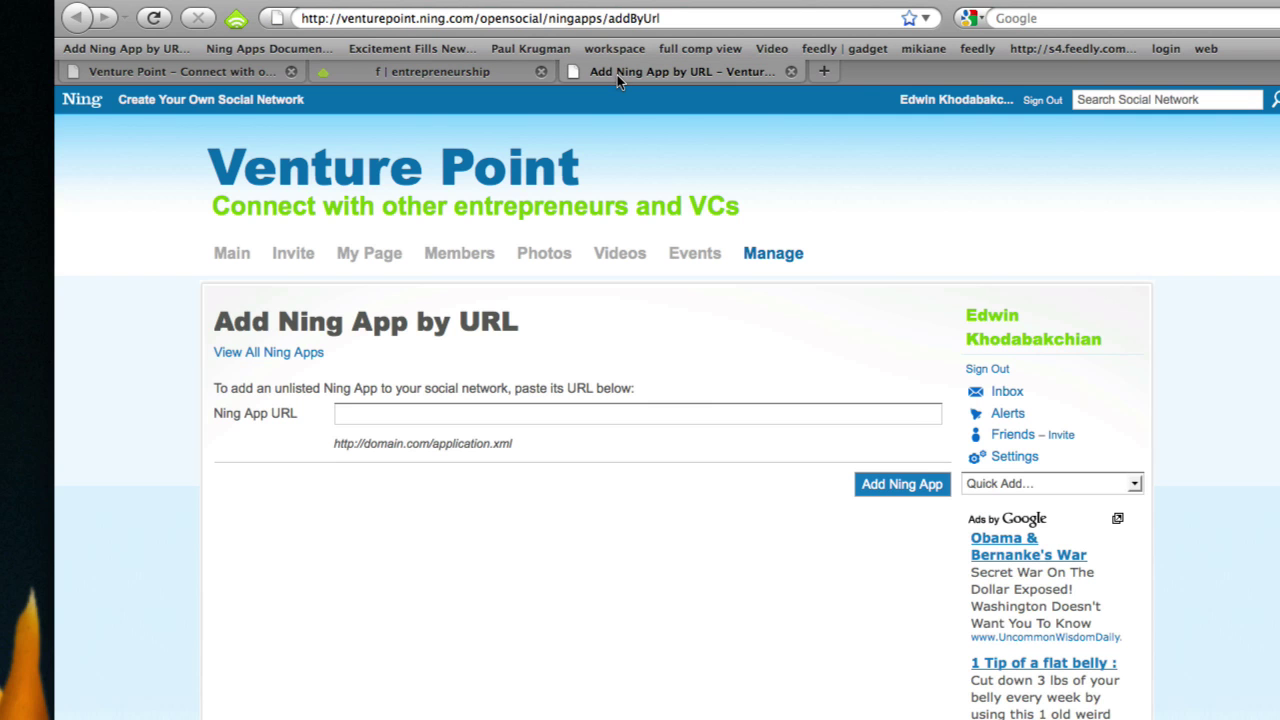
left_click(398, 416)
key("super+v")
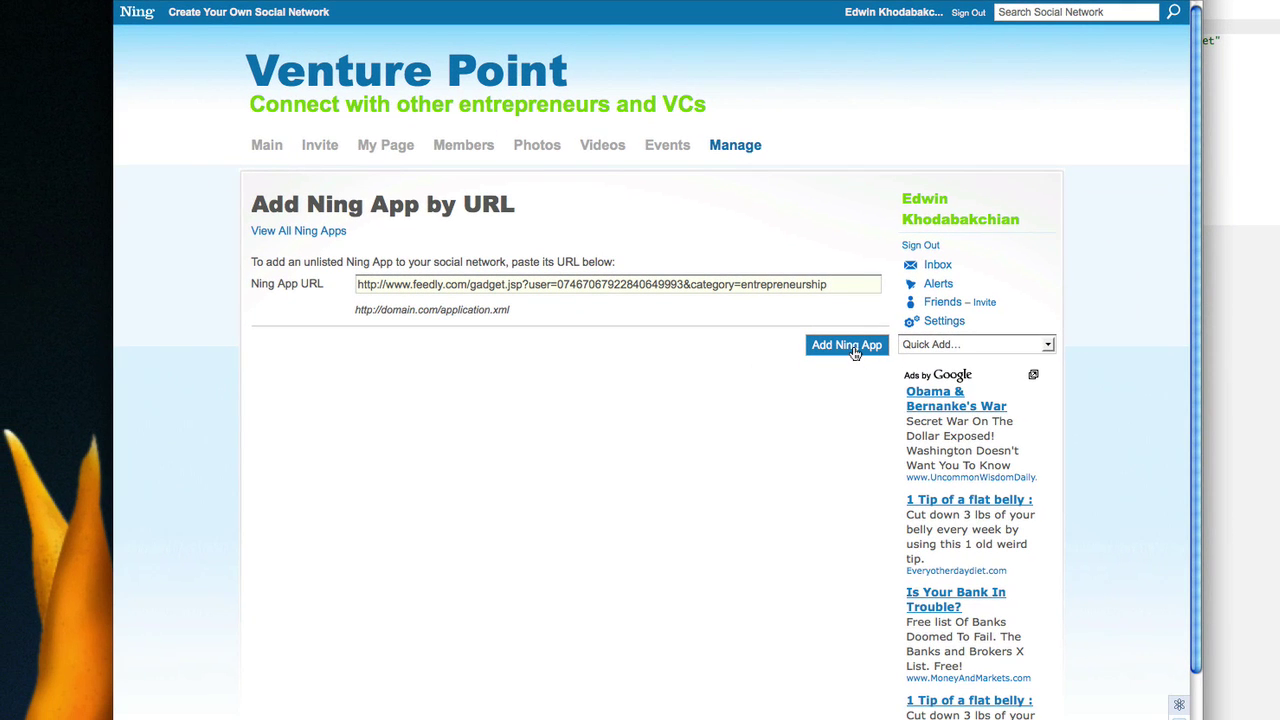
left_click(847, 345)
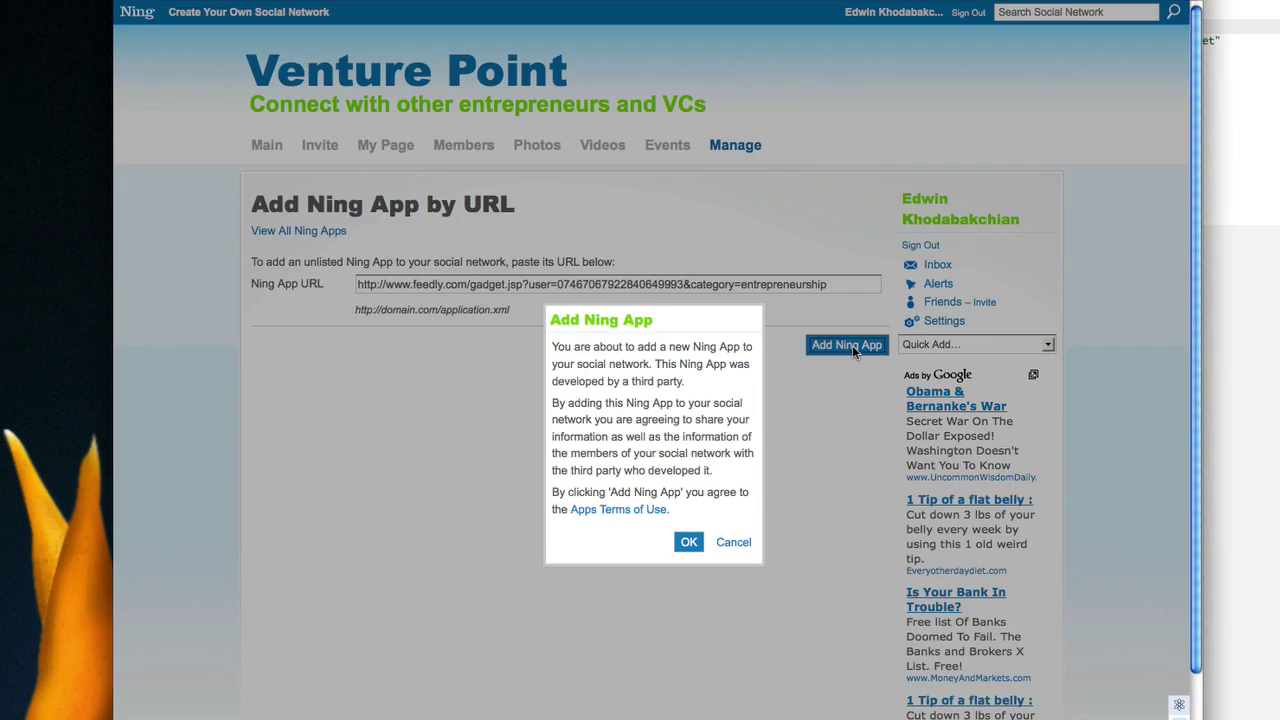
left_click(687, 541)
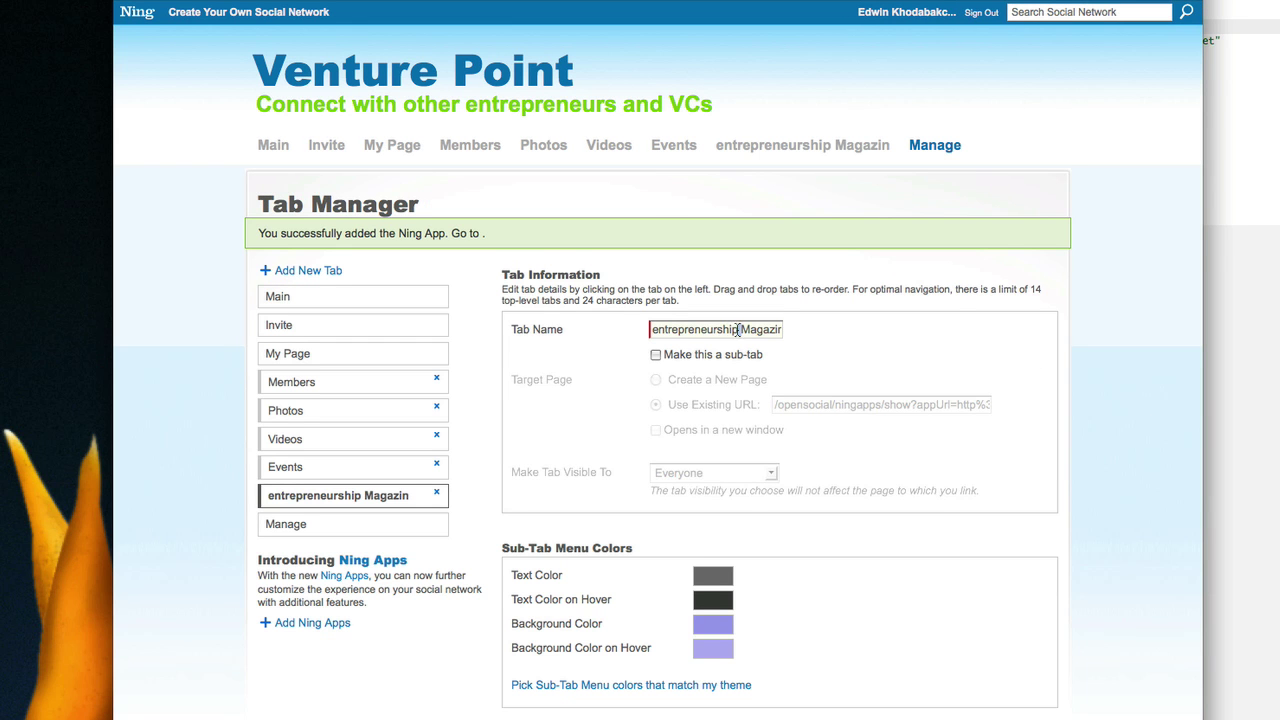
Rename the new "entrepreneurship Magazin" navigation tab as Magazine and save the change
left_click_drag(739, 329, 642, 329)
key("BackSpace")
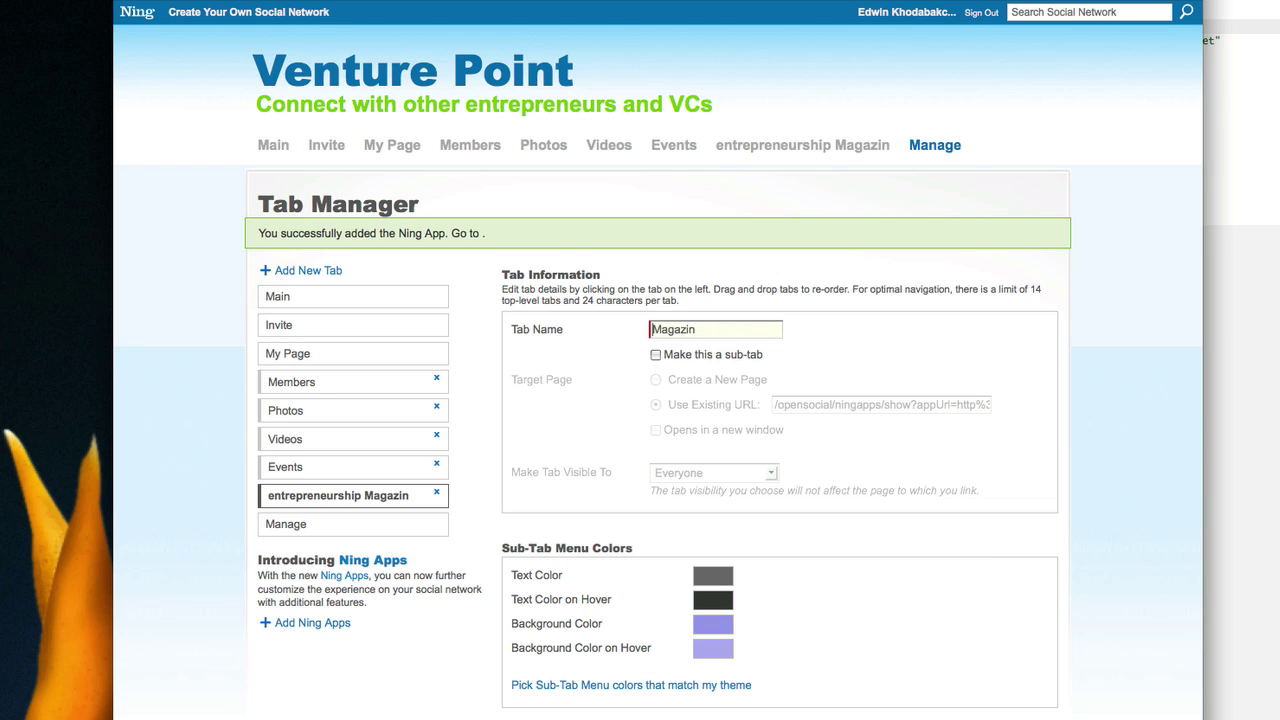
type("e")
key("Tab")
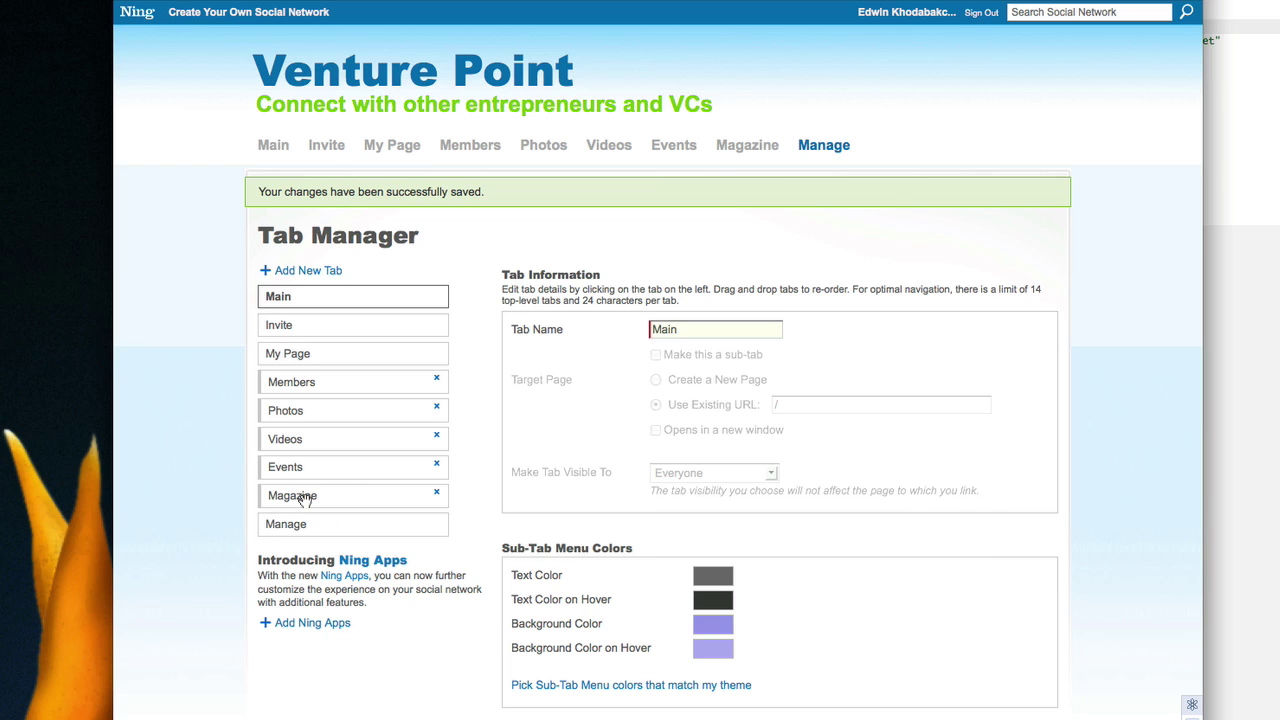
Move the Magazine tab between My Page and Members, save the order, and open the Magazine page
left_click_drag(305, 497, 308, 378)
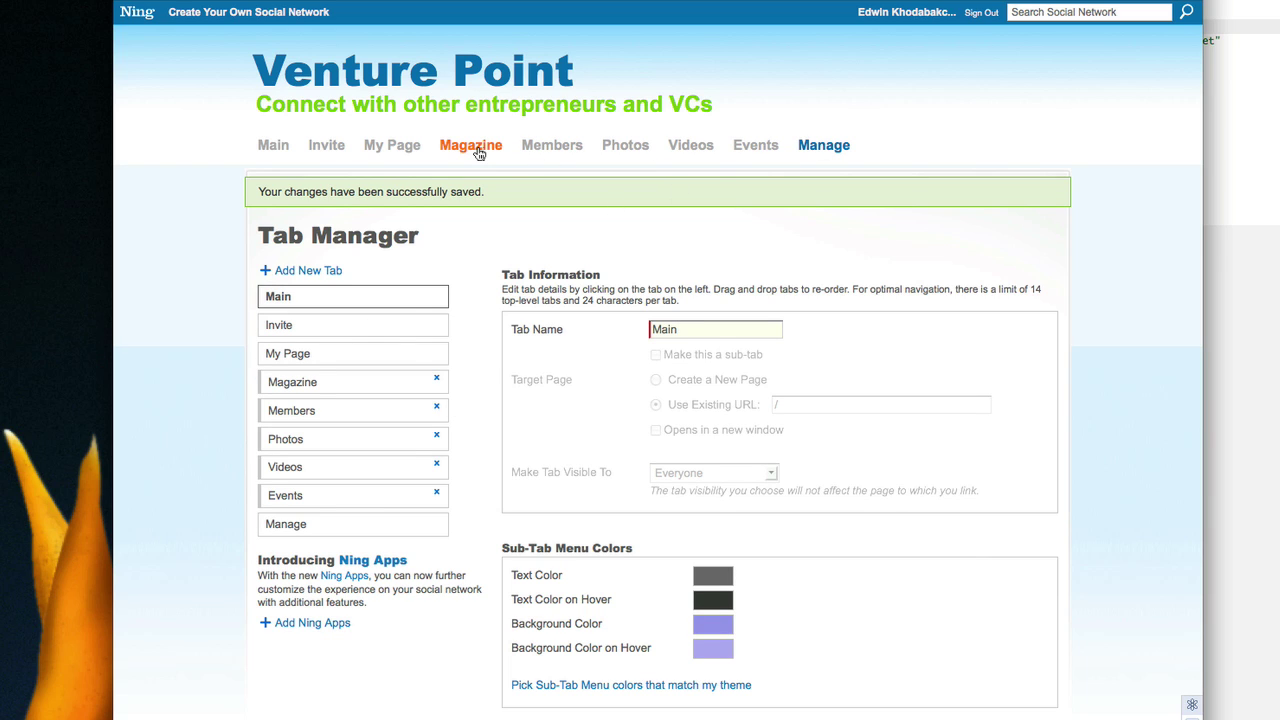
left_click(474, 149)
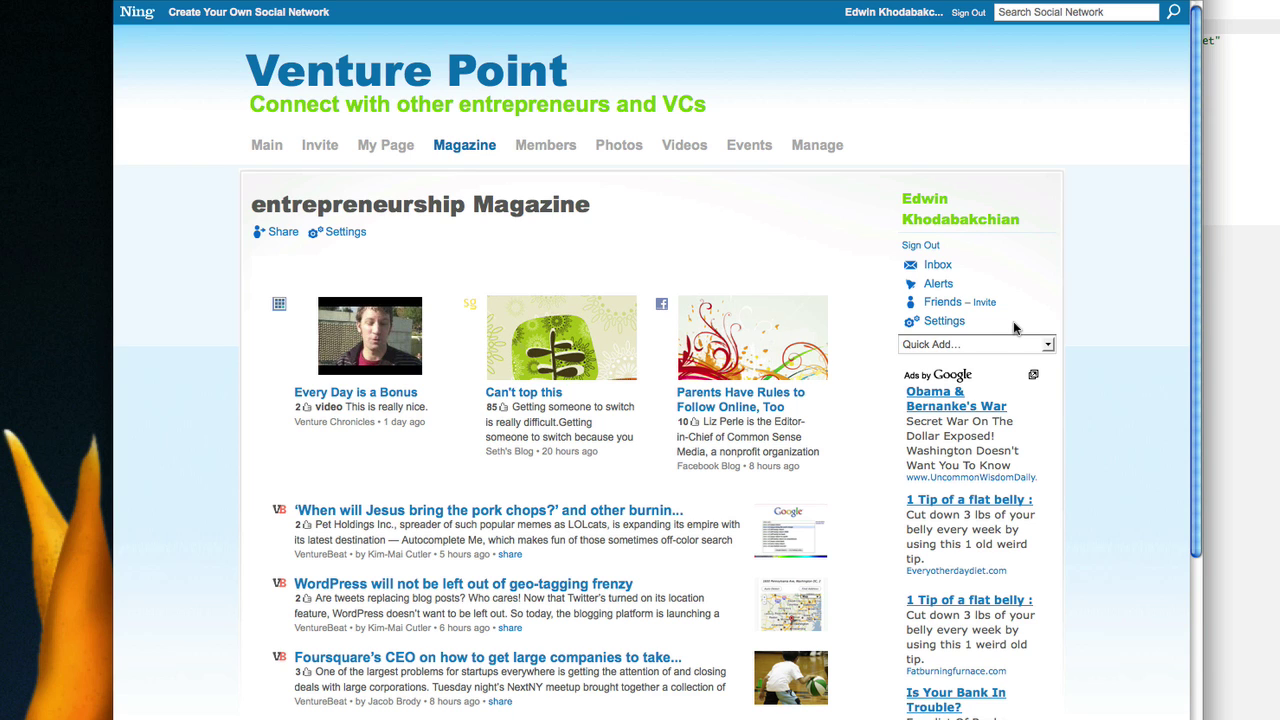
scroll(772, 295, "down", 2)
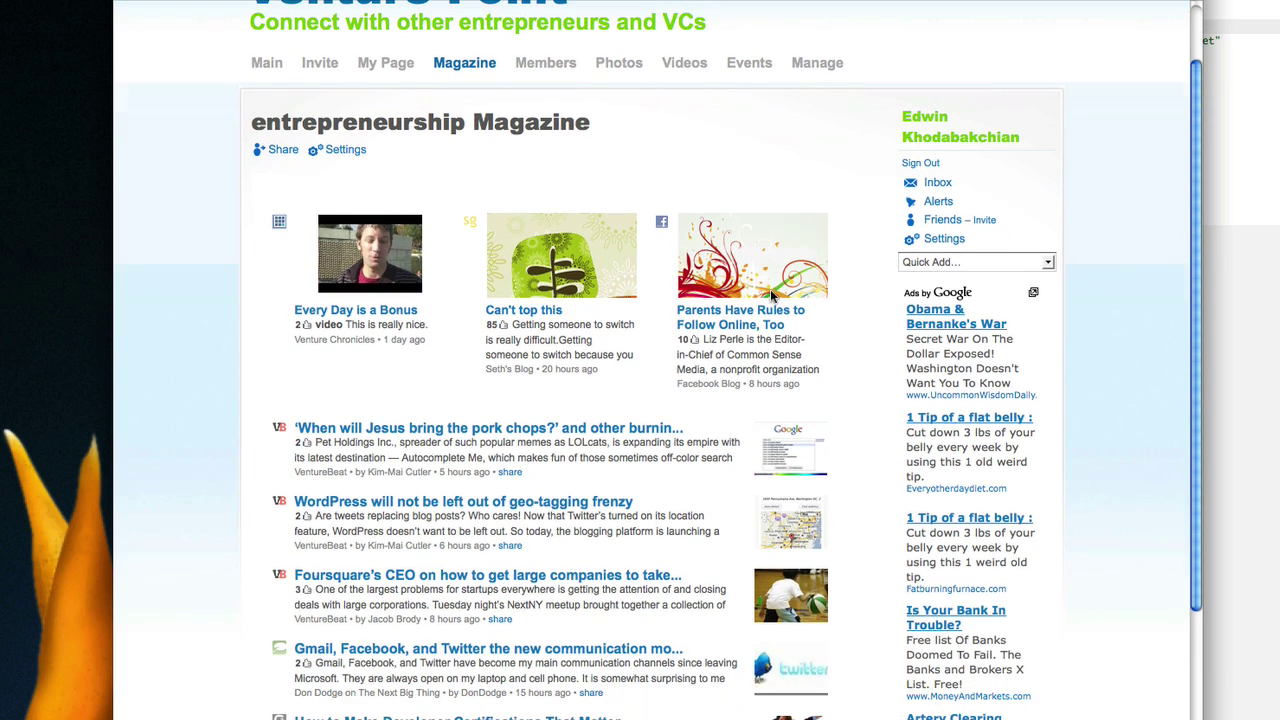
scroll(772, 295, "down", 1)
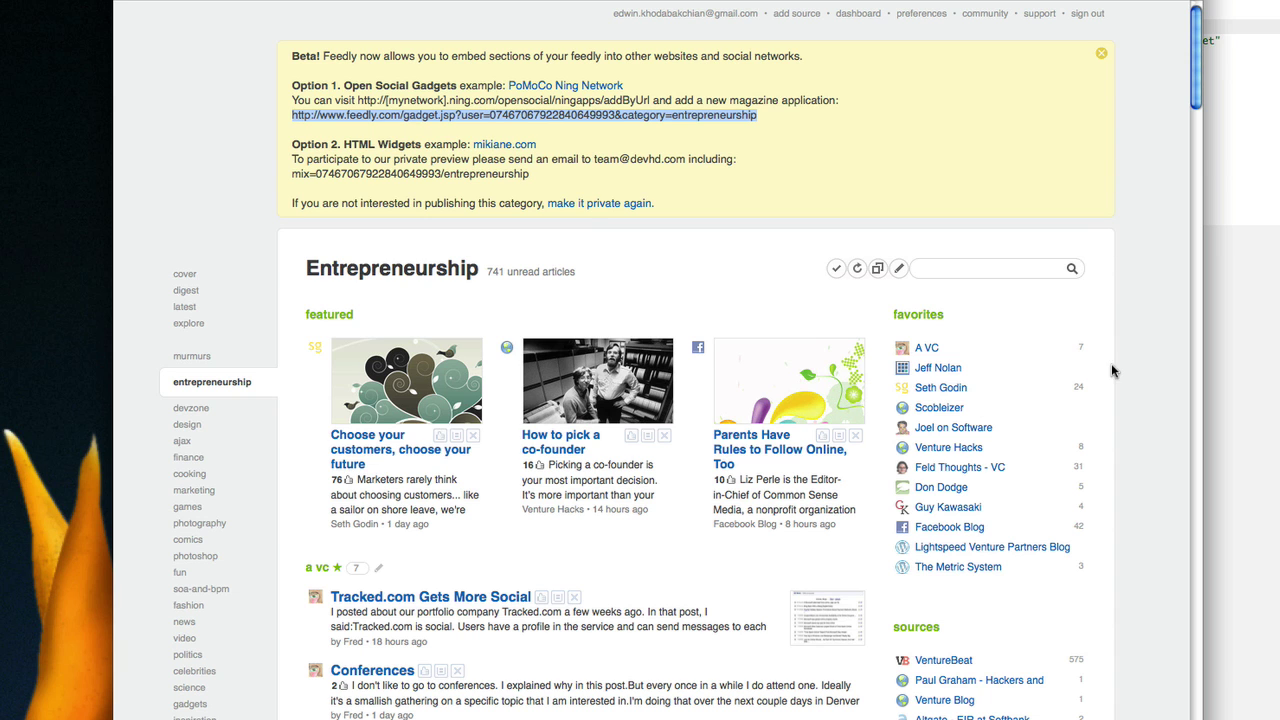
Dismiss the embed notice on feedly's Entrepreneurship page and return to the Ning magazine to look through its articles
left_click(1101, 53)
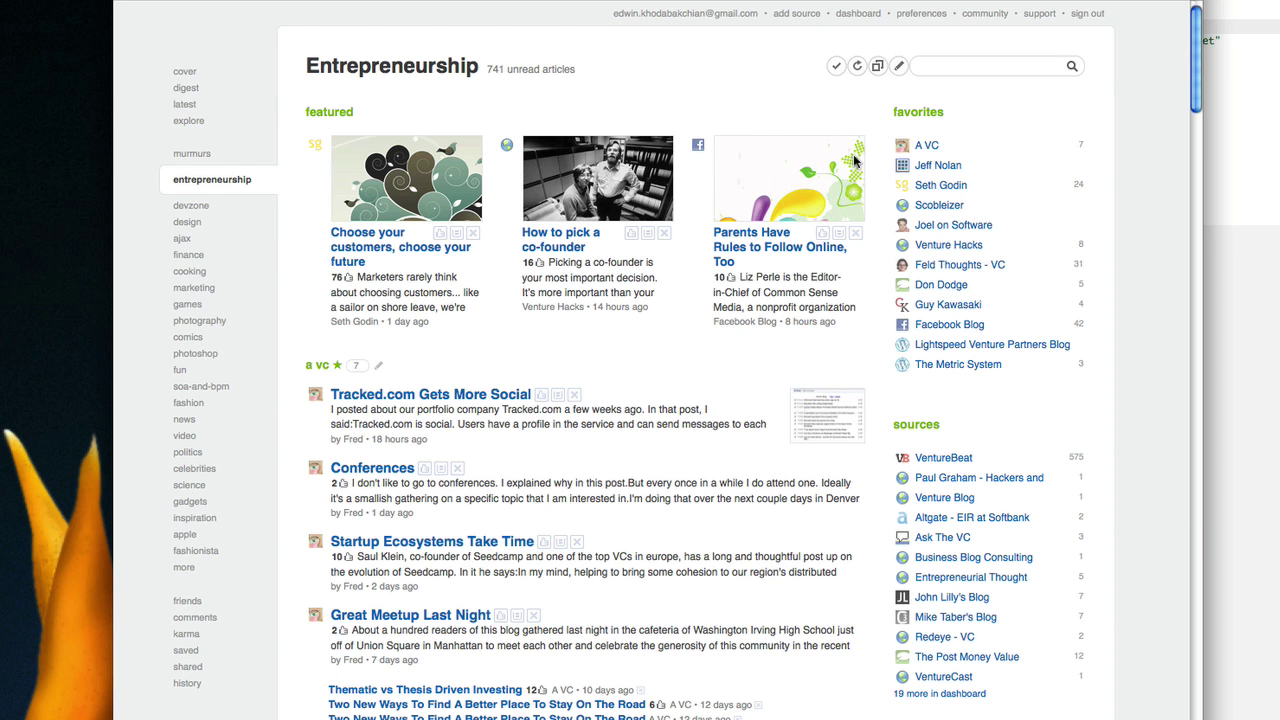
left_click(590, 3)
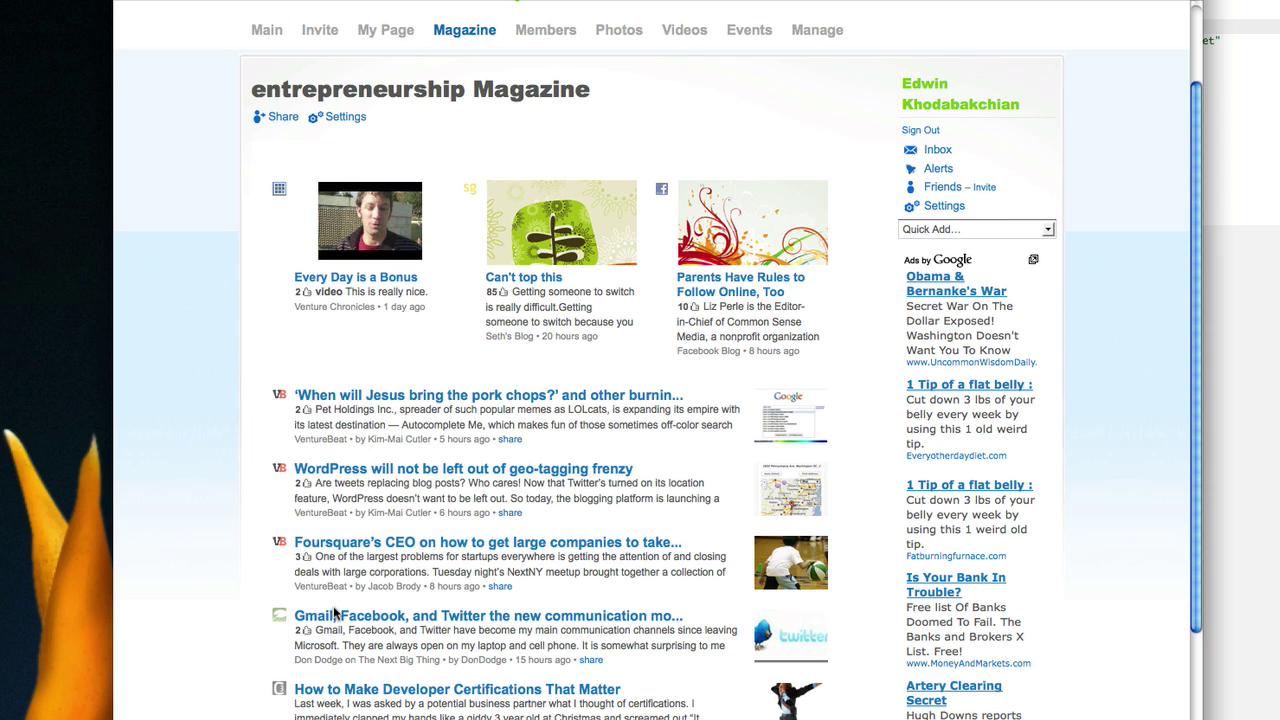
scroll(618, 347, "down", 5)
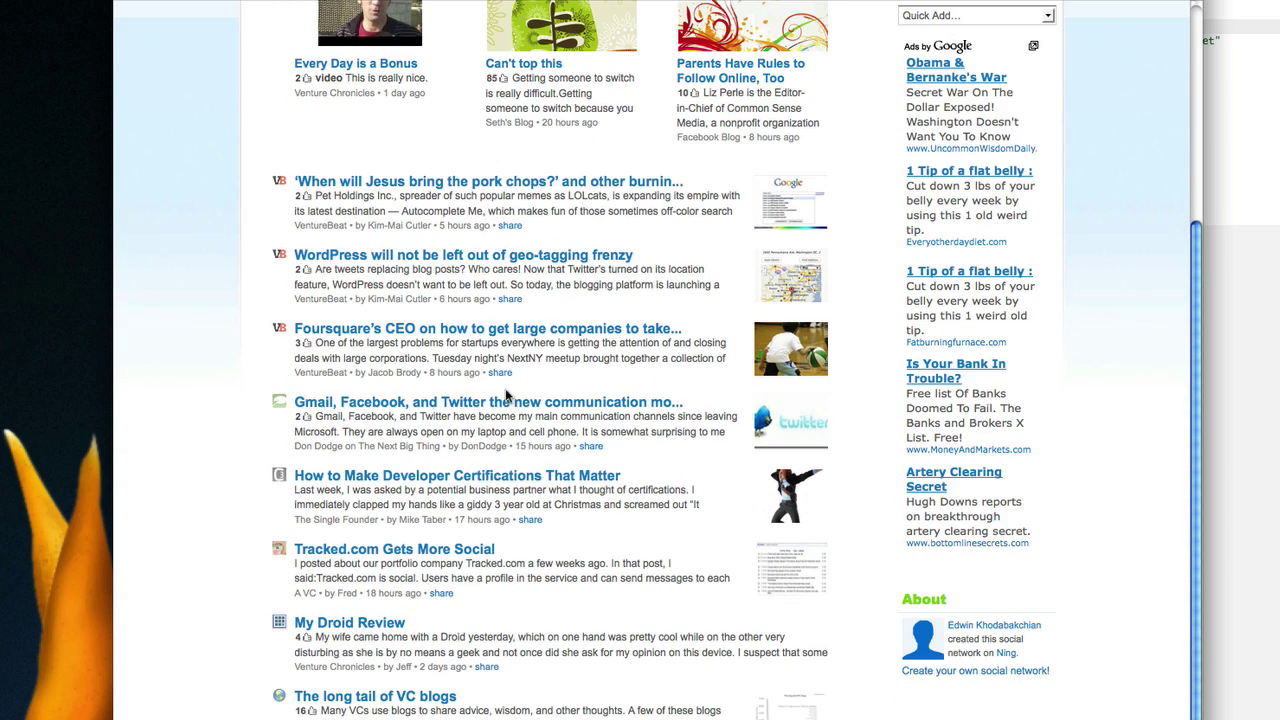
scroll(506, 396, "up", 8)
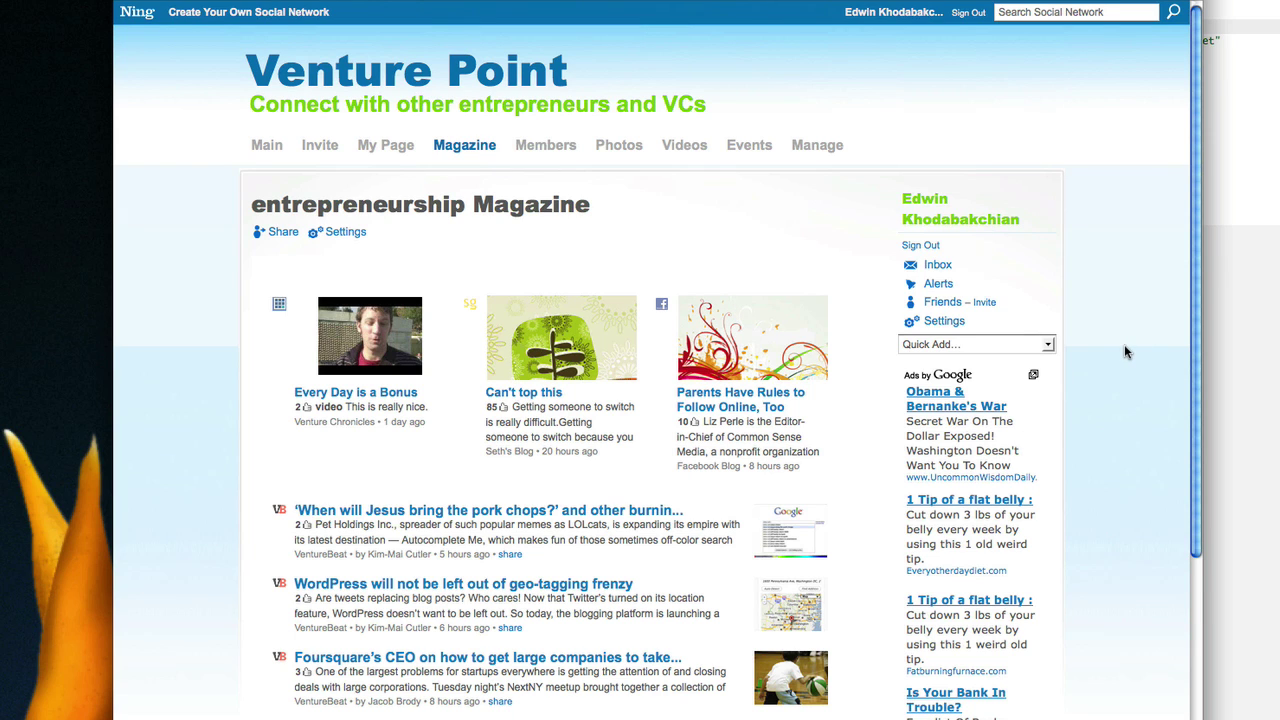
scroll(1124, 351, "down", 1)
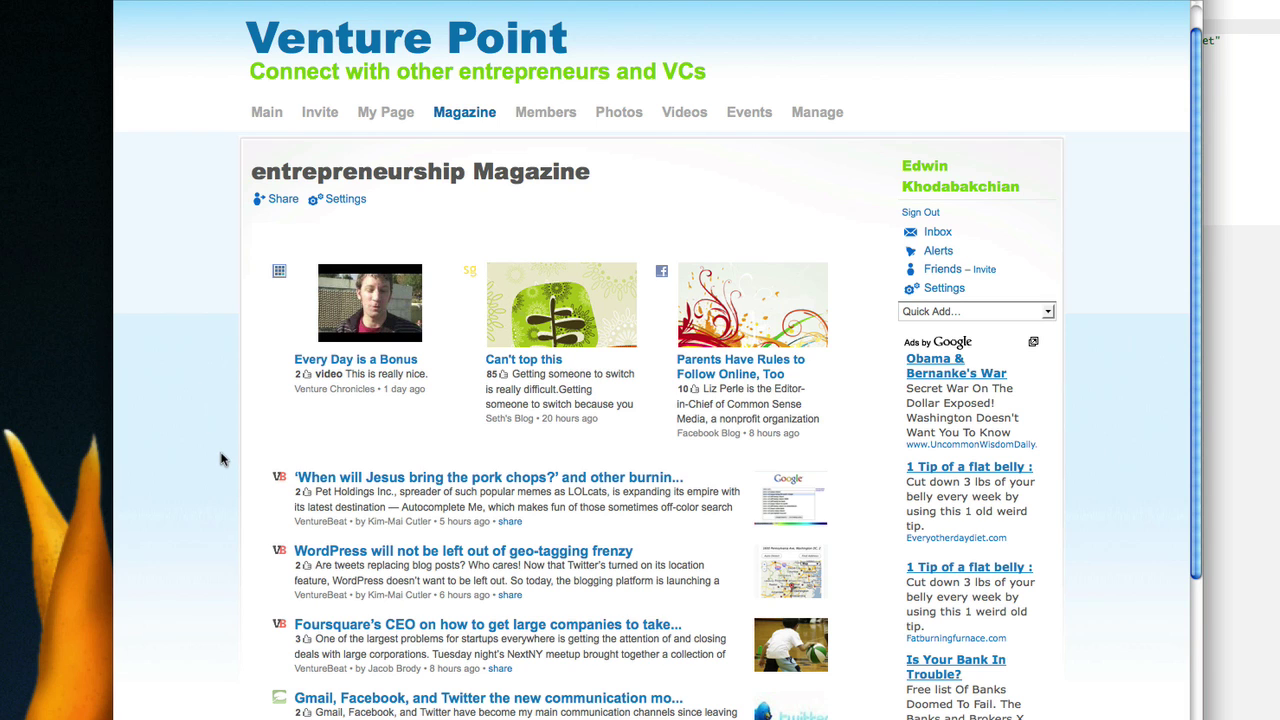
scroll(735, 428, "down", 2)
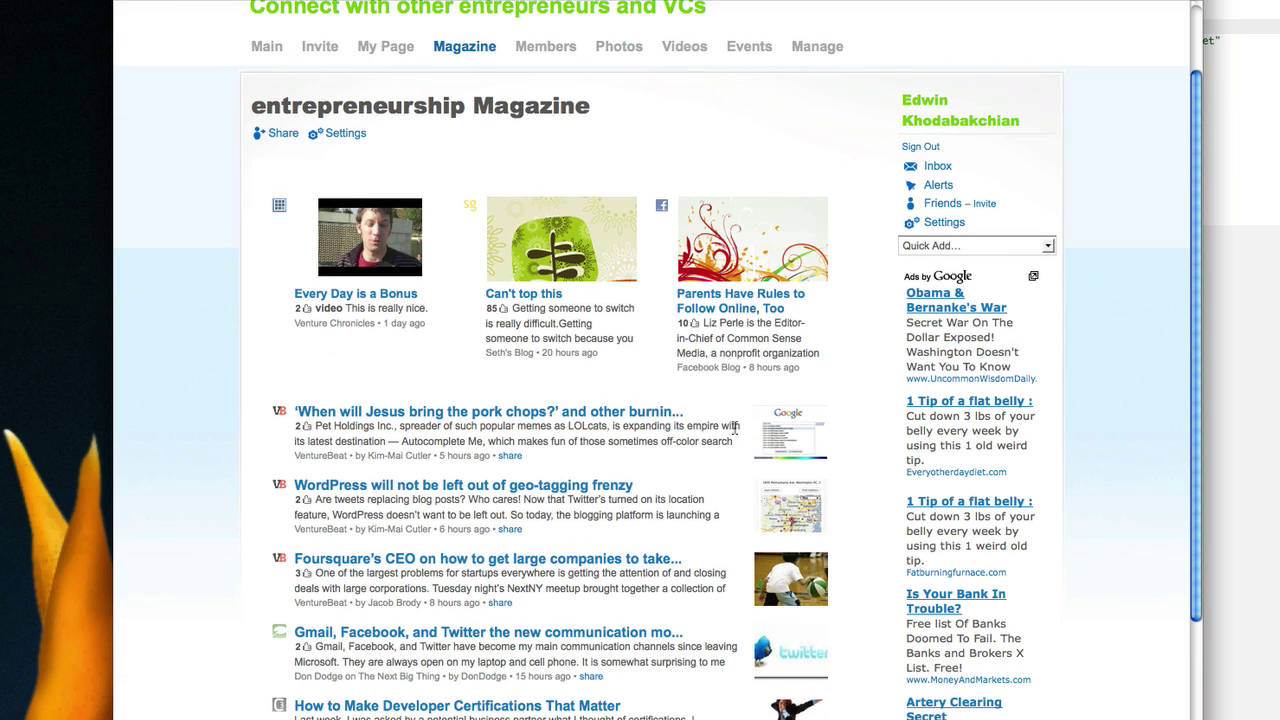
scroll(735, 428, "down", 1)
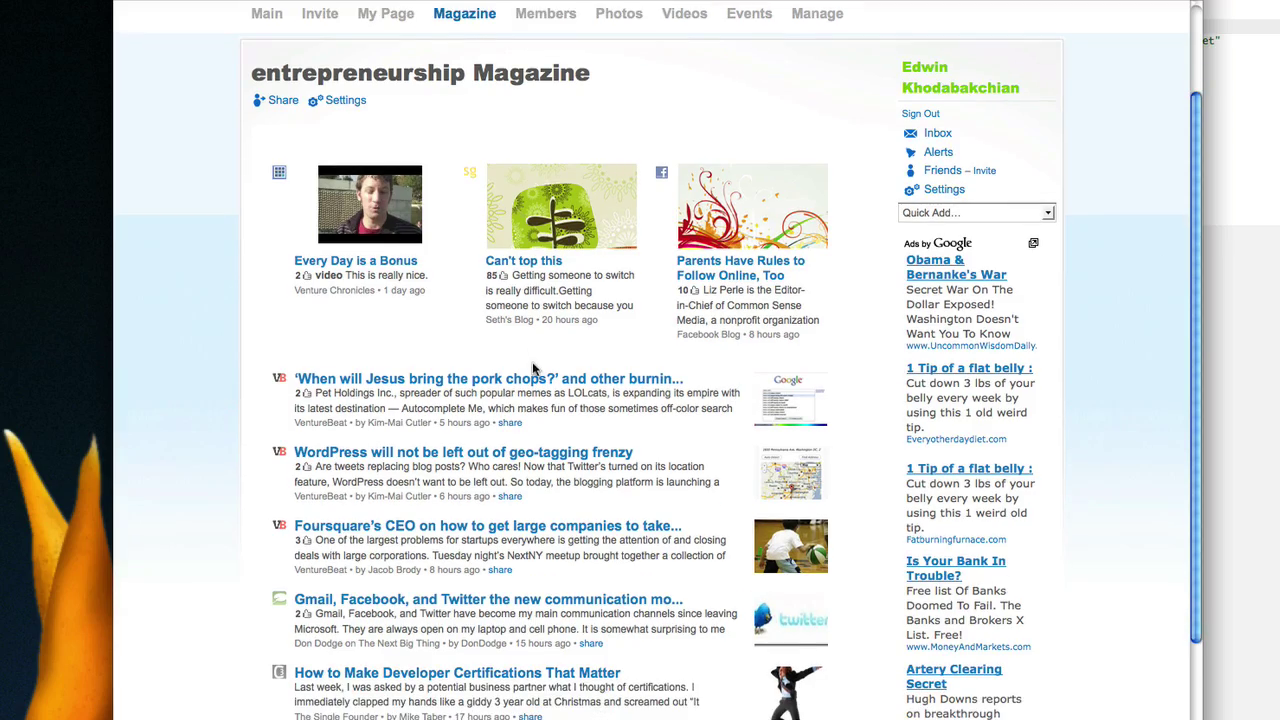
Share the "Tracked.com Gets More Social" article from the magazine with the comment "I like" added to the post
scroll(545, 490, "down", 2)
scroll(545, 490, "down", 8)
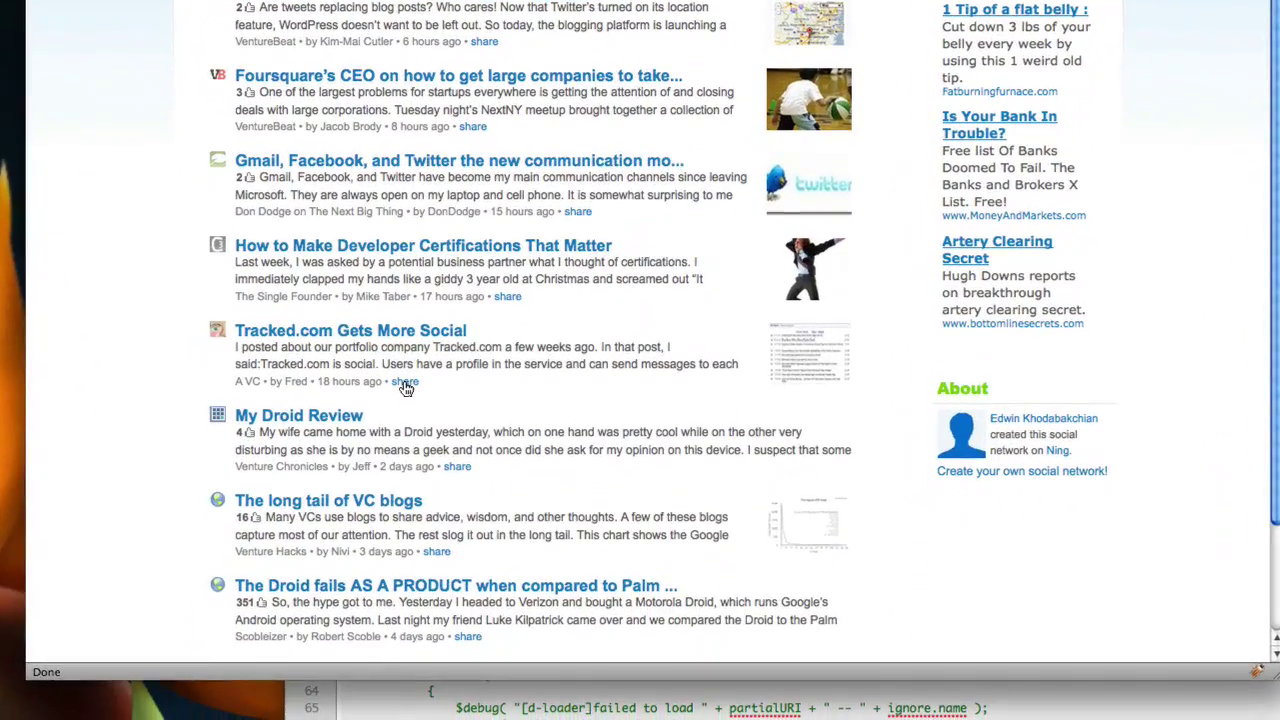
left_click(411, 425)
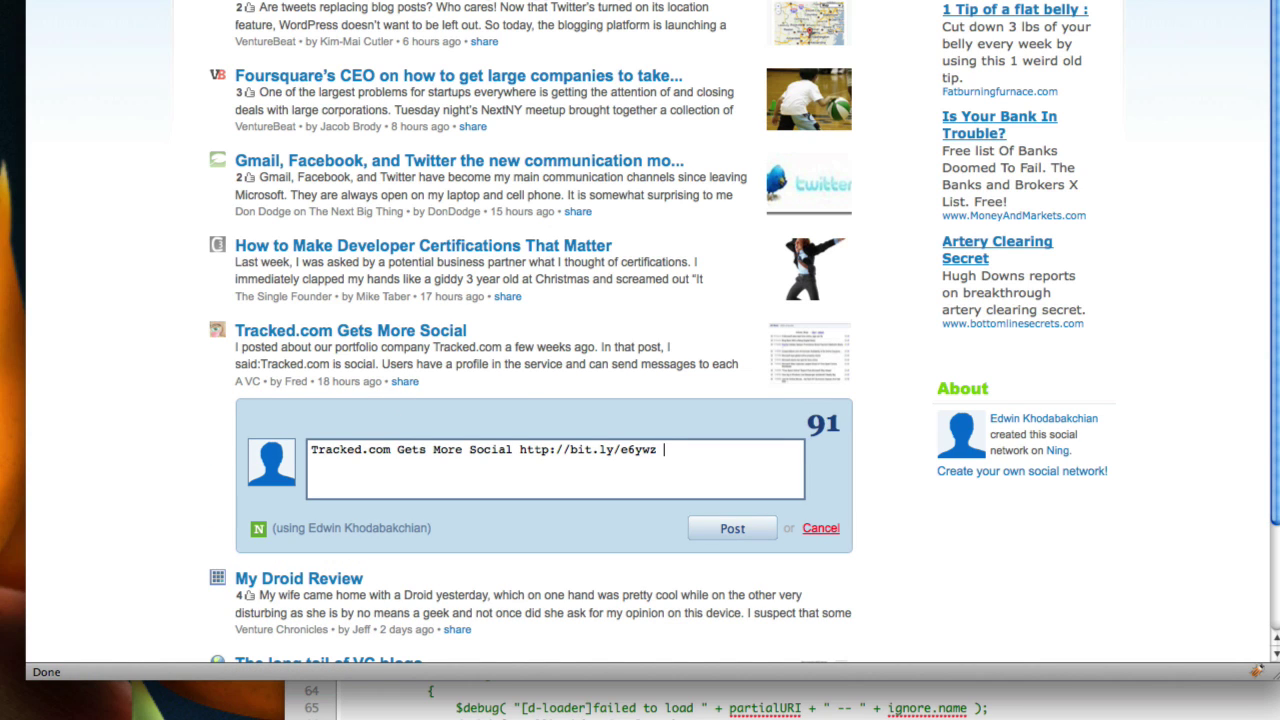
type("I like")
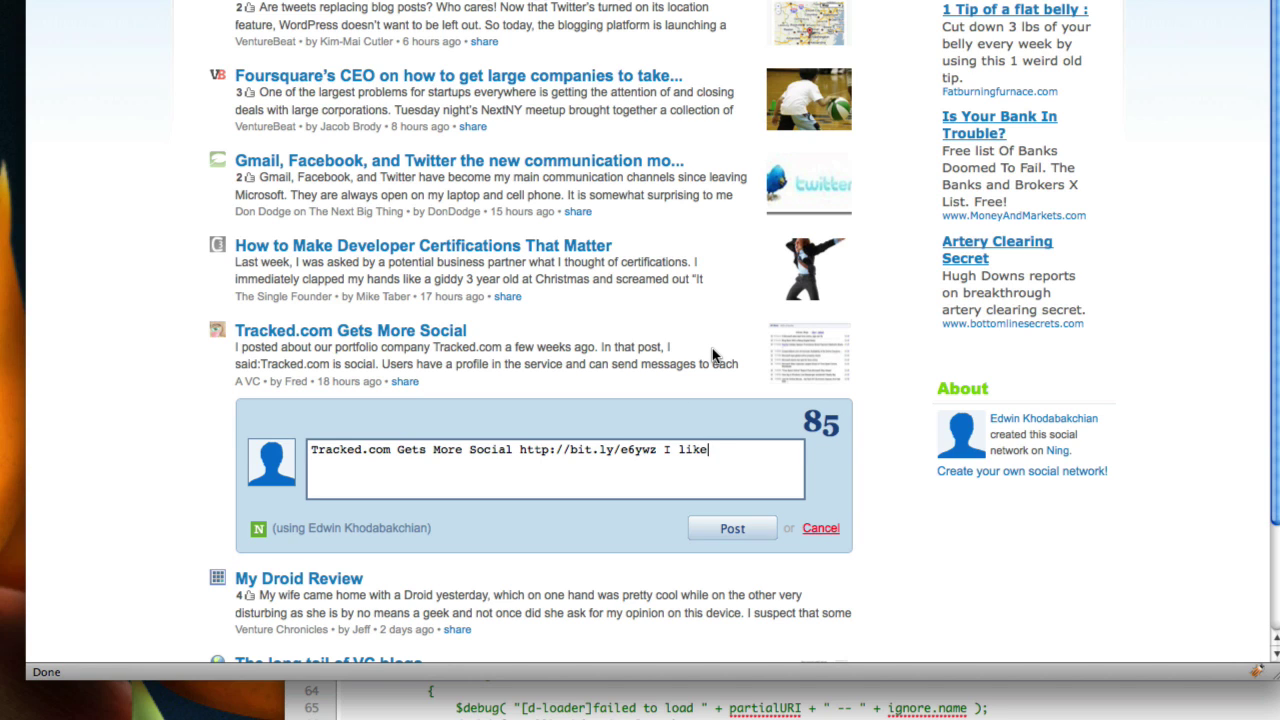
left_click(733, 530)
left_click(733, 530)
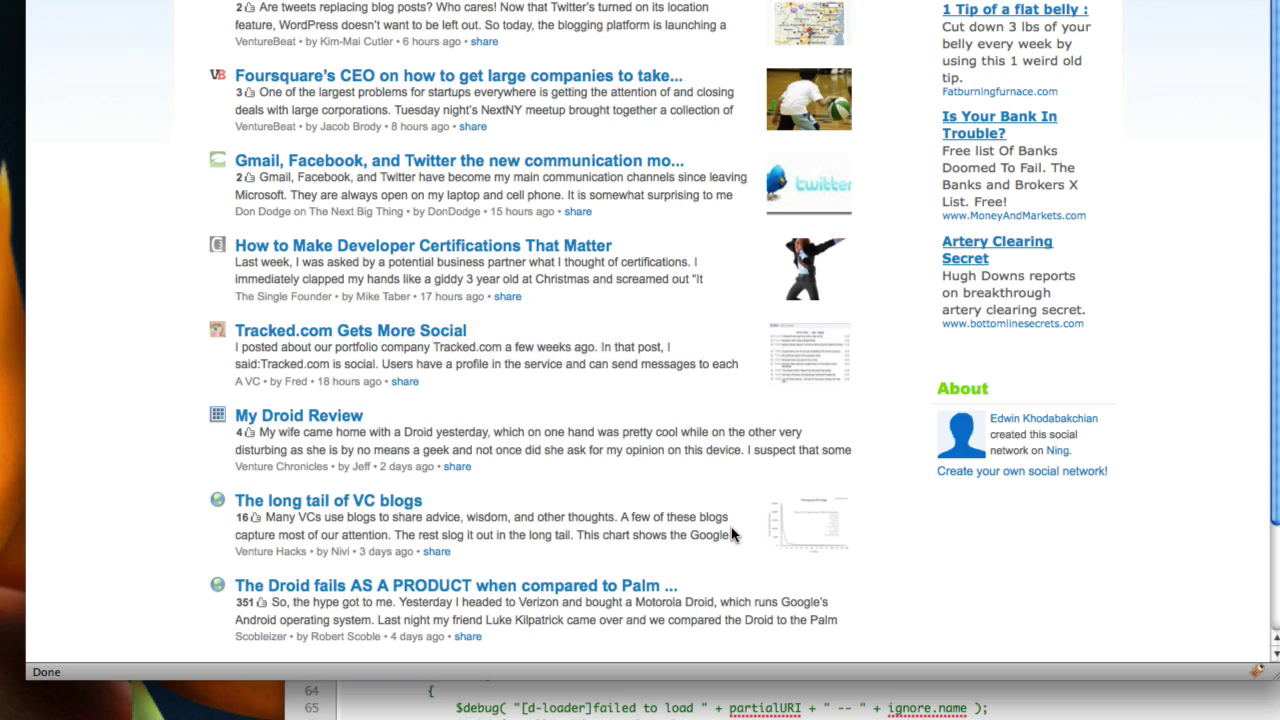
Open My Page on the Venture Point network to check the shared article under Latest Activity
scroll(731, 527, "up", 6)
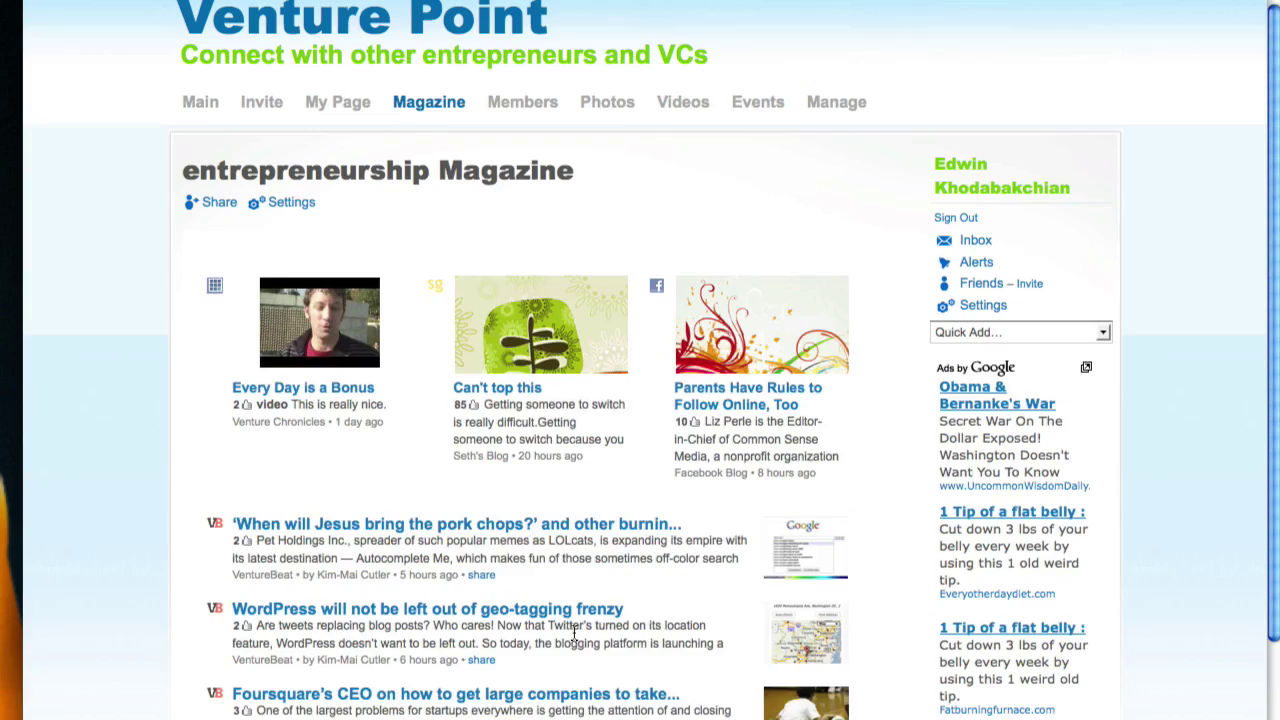
scroll(575, 633, "up", 1)
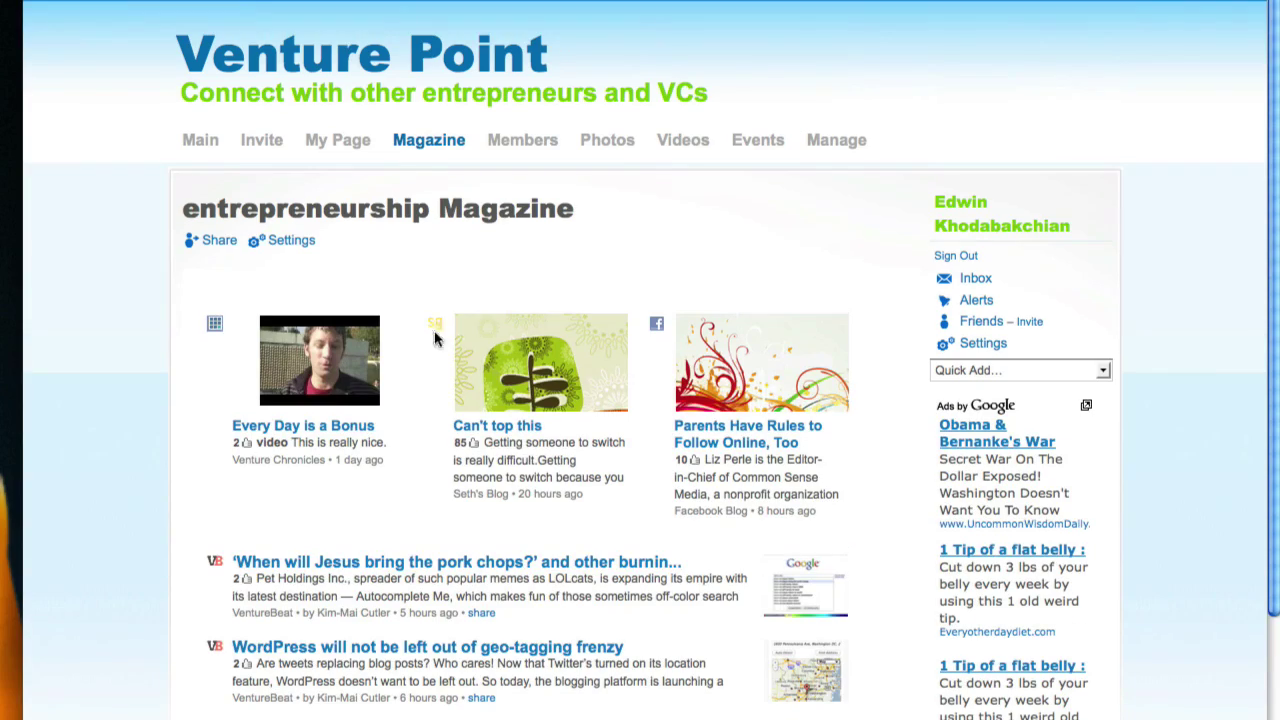
left_click(333, 145)
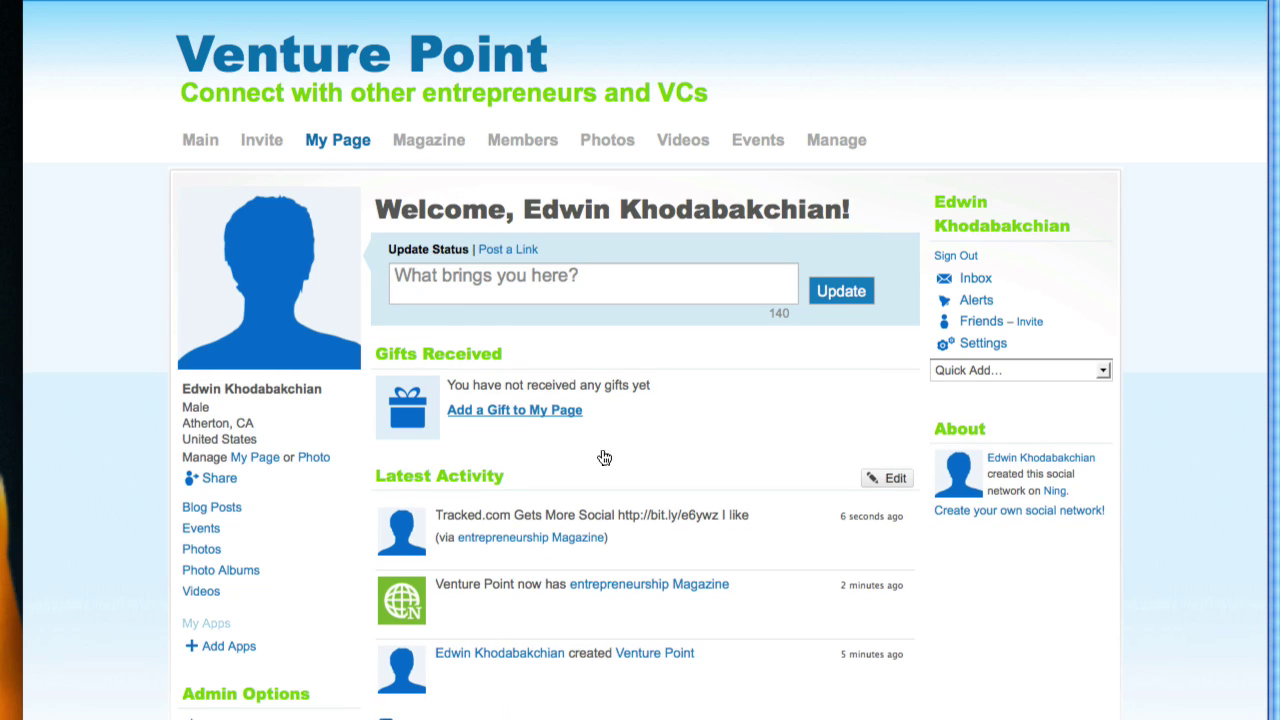